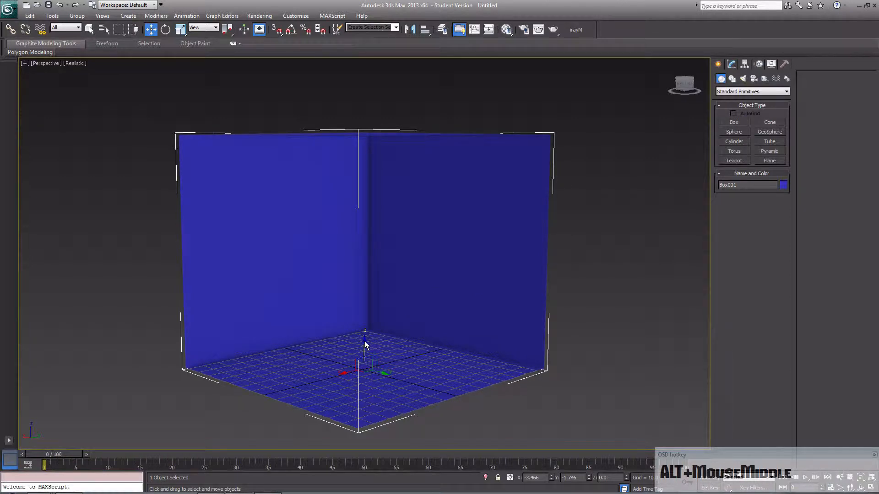
Move the blue box and rotate it by about 2 degrees around the X axis
left_click_drag(365, 344, 394, 339)
left_click(165, 30)
middle_click_drag(394, 339, 410, 317)
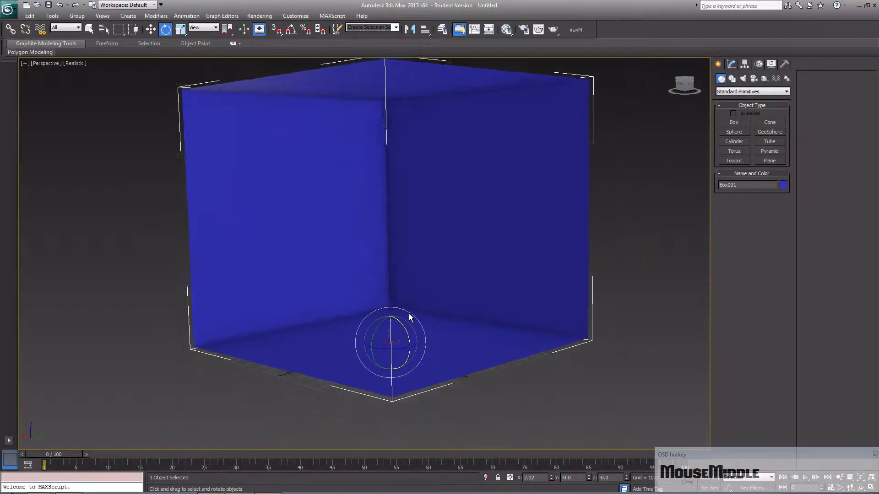
scroll(409, 317, "down", 3)
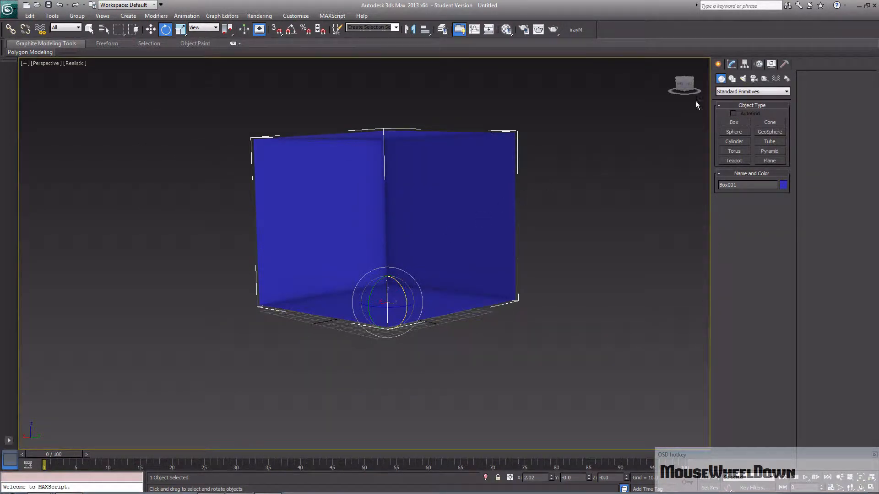
At polygon level, select the two back walls of the blue box one after the other and rotate each slightly
left_click(732, 64)
left_click(760, 195)
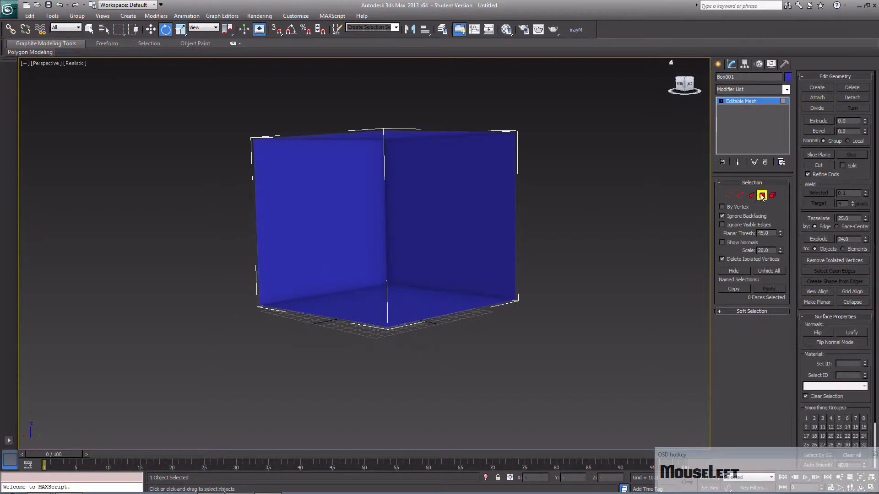
left_click(440, 258)
left_click_drag(440, 218, 468, 223)
left_click(306, 229)
left_click_drag(318, 223, 342, 259)
Select the floor polygon of the box and scale it down uniformly so the walls taper inward
left_click(402, 316)
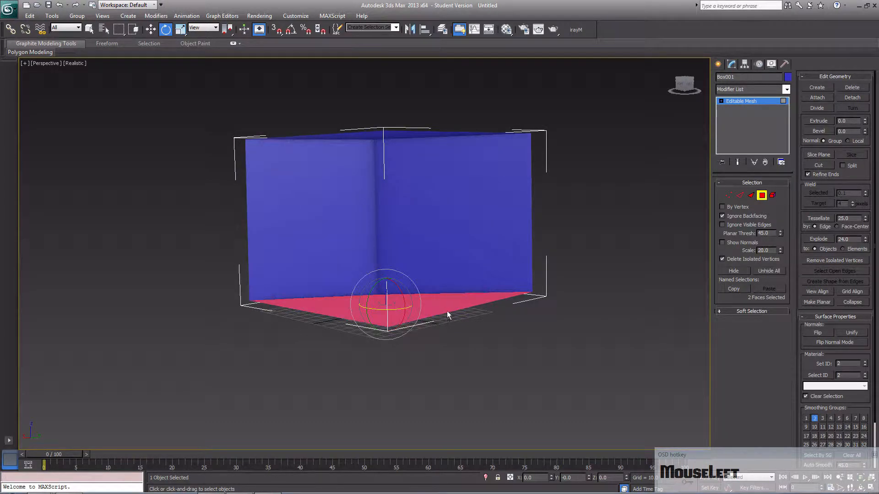
left_click_drag(373, 298, 376, 291)
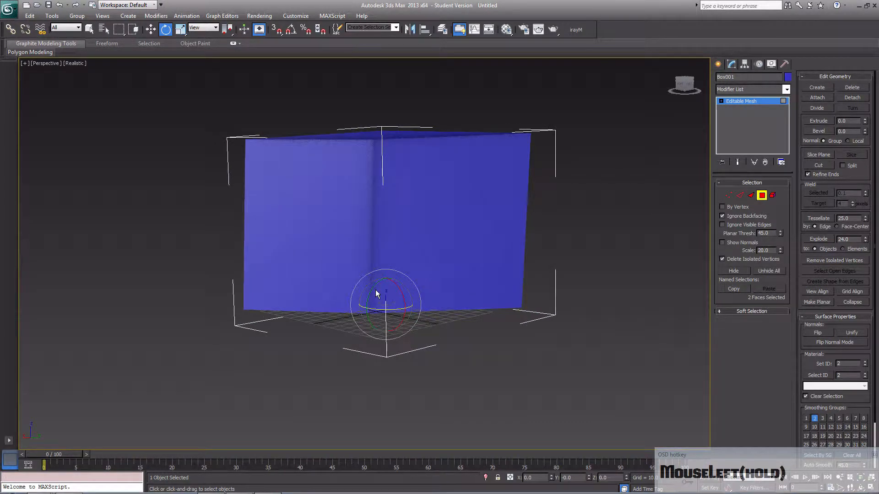
key("ctrl+z")
left_click(180, 29)
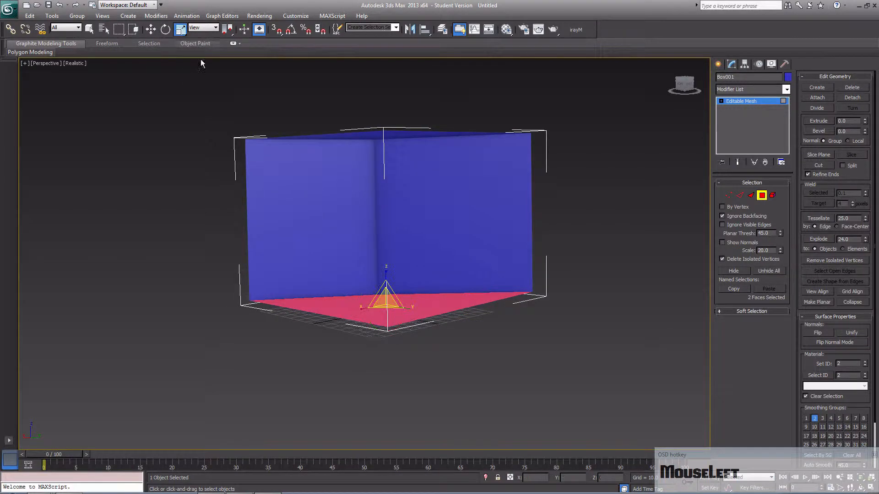
left_click_drag(388, 306, 412, 324)
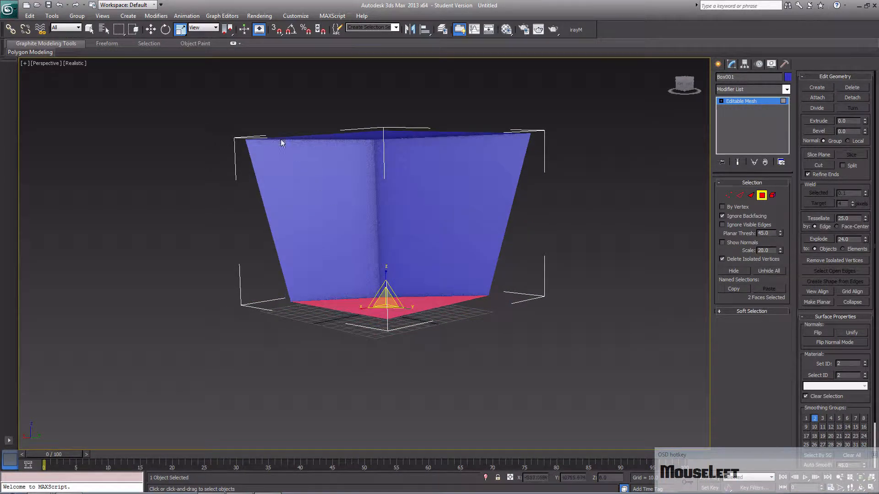
Raise the floor polygon along the Z axis to make the box shallower
key("w")
left_click_drag(388, 285, 381, 191)
middle_click_drag(422, 188, 410, 255)
scroll(415, 289, "up", 4)
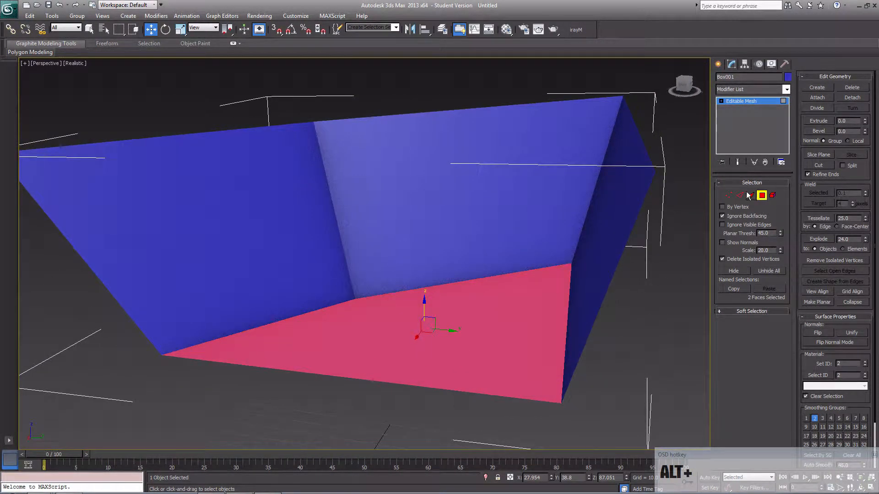
At face level, select the lower triangular face of the back wall and shift it along the Y axis
left_click(751, 195)
left_click(416, 233)
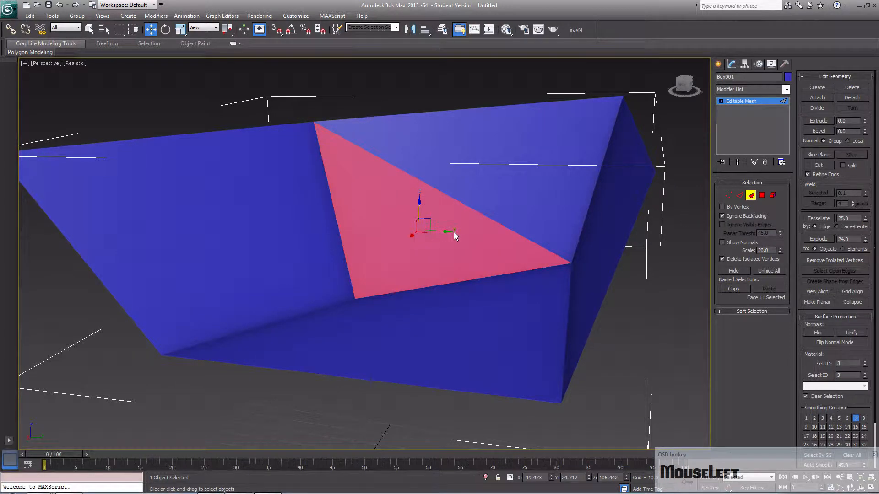
left_click_drag(453, 232, 415, 226)
At vertex level, reposition the lower and upper vertices of the inner wall corner, then select the lower one
left_click(730, 195)
left_click(334, 299)
left_click_drag(350, 300, 284, 174)
left_click(285, 121)
left_click_drag(313, 123, 380, 194)
left_click(300, 293)
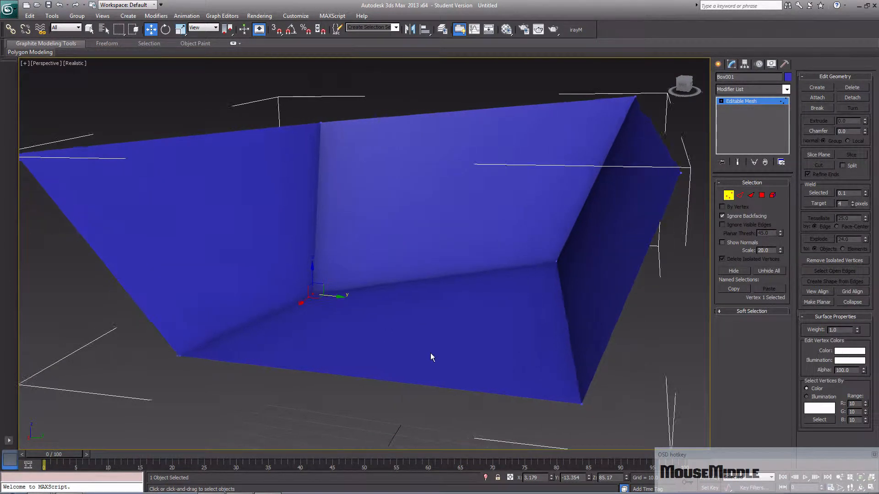
At edge level, select the edge between the floor and the back wall, and display the mesh in wireframe
scroll(413, 353, "down", 3)
middle_click_drag(444, 352, 439, 346)
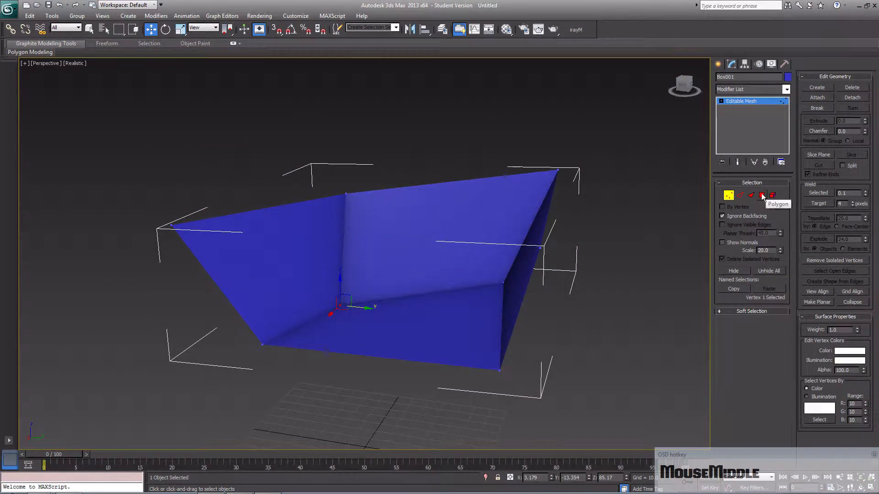
left_click(740, 194)
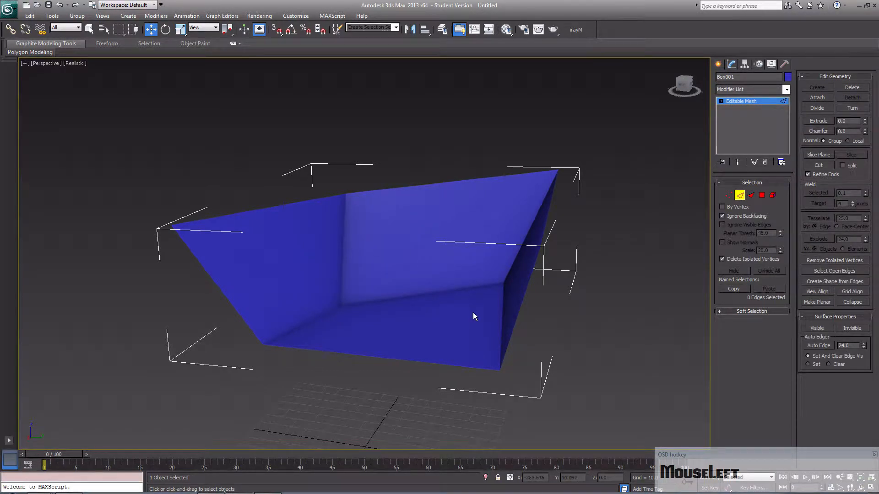
left_click(495, 285)
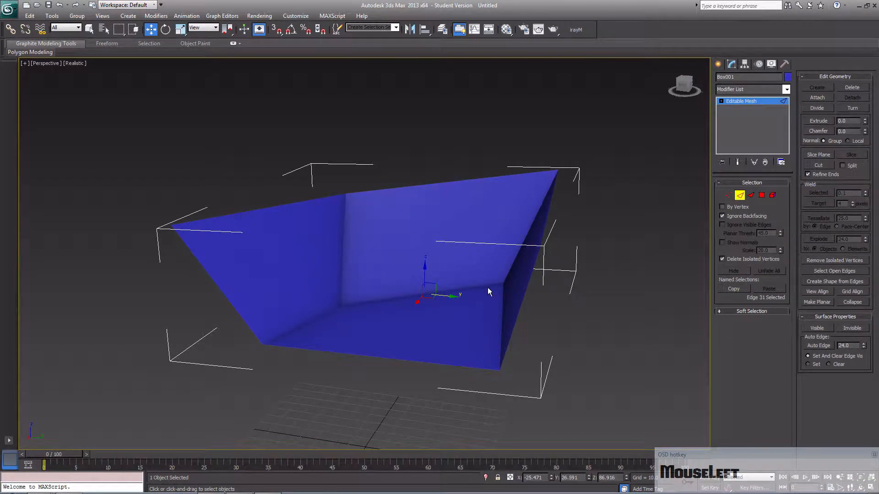
key("F3")
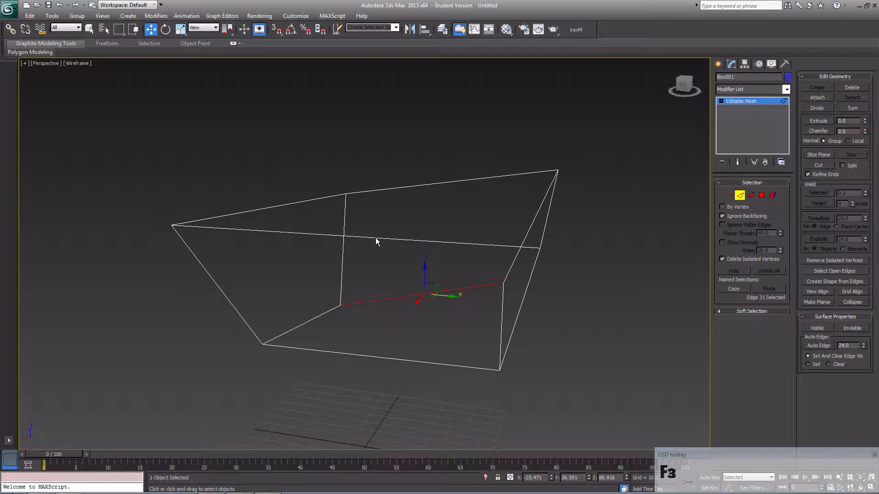
mouse_move(383, 243)
middle_mouse_down("alt")
mouse_move(304, 234)
mouse_move(474, 271)
middle_mouse_up("alt")
key("F3")
key("F3")
scroll(486, 297, "down", 2)
scroll(486, 297, "up", 2)
middle_click_drag(545, 247, 453, 276)
Draw a second box beside the mesh, about 118 long, 120 wide and 103 high
left_click(718, 65)
scroll(452, 273, "down", 2)
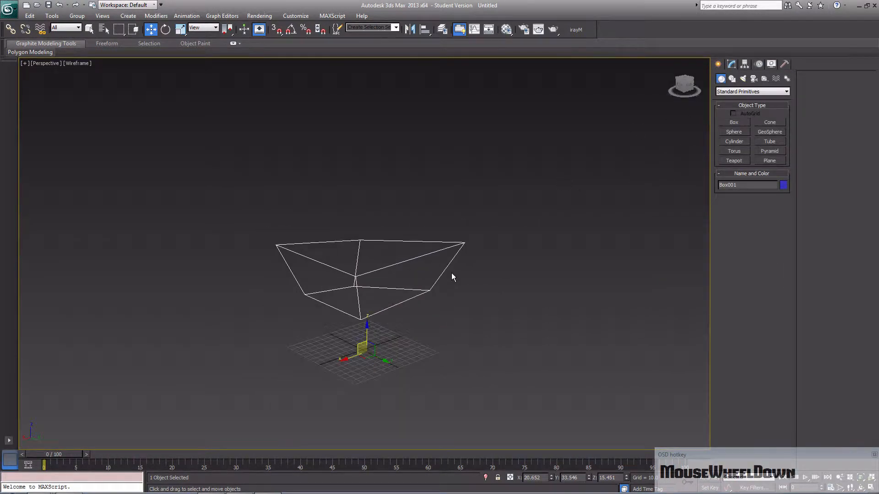
left_click(741, 121)
left_click_drag(461, 358, 596, 362)
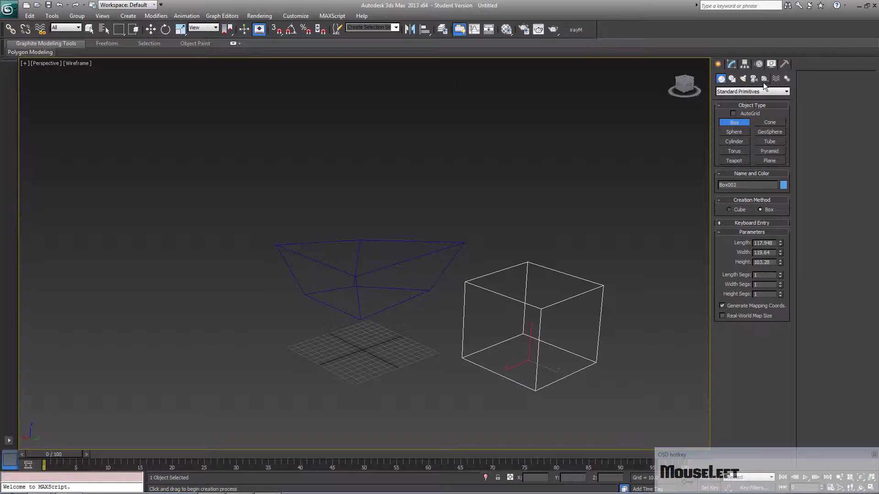
Set the new box to 6 length segments, 7 width segments and 7 height segments
left_click(780, 274)
left_click(780, 273)
left_click(780, 274)
left_click(779, 273)
left_click(780, 273)
left_click(779, 284)
left_click(779, 284)
left_click(779, 283)
left_click(780, 283)
left_click(780, 284)
left_click(779, 283)
left_click(780, 293)
left_click(779, 293)
left_click(779, 292)
left_click(780, 293)
left_click(780, 293)
left_click(780, 293)
middle_click_drag(543, 308, 534, 313)
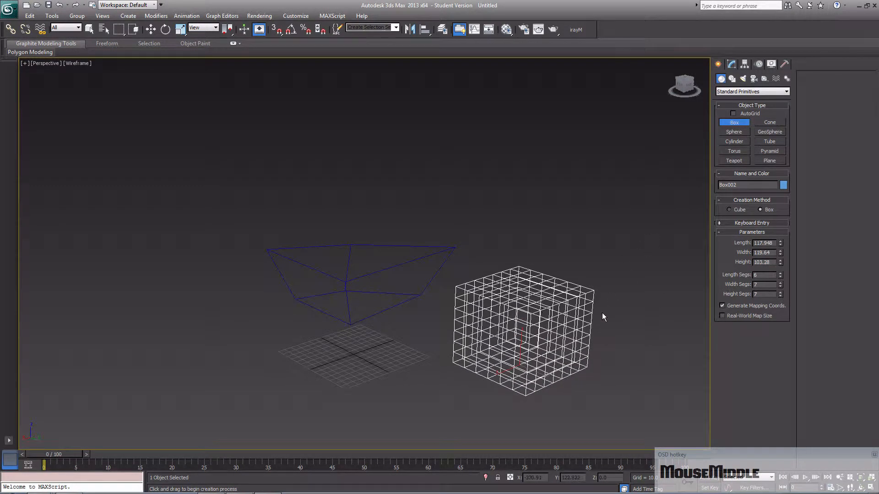
Finish box creation and convert the segmented box to an editable mesh
right_click(627, 320)
right_click(639, 335)
mouse_move(596, 420)
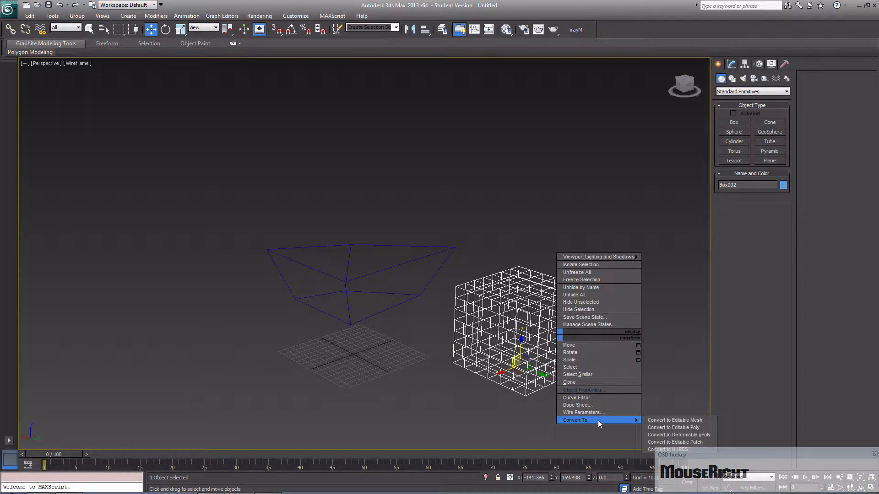
left_click(654, 420)
In shaded display, select one small polygon on the segmented box's side and pull it outward into a spike
left_click(762, 195)
left_click(537, 324)
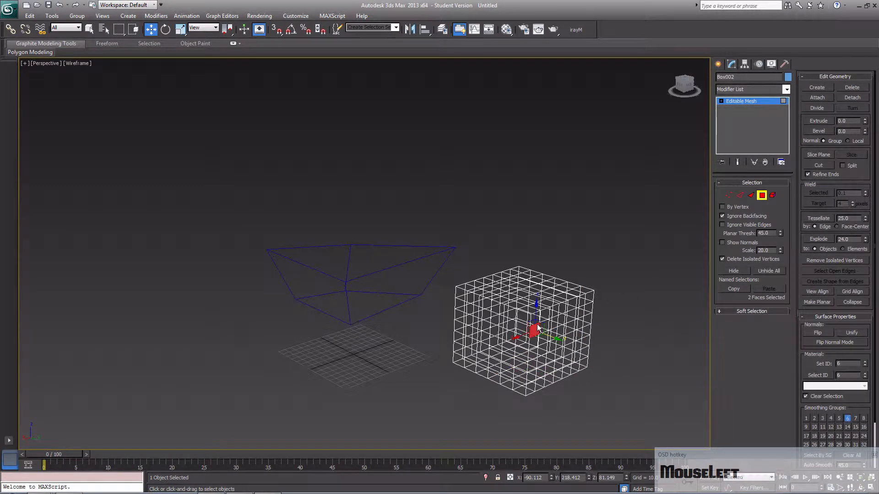
key("F3")
left_click(558, 343, "alt")
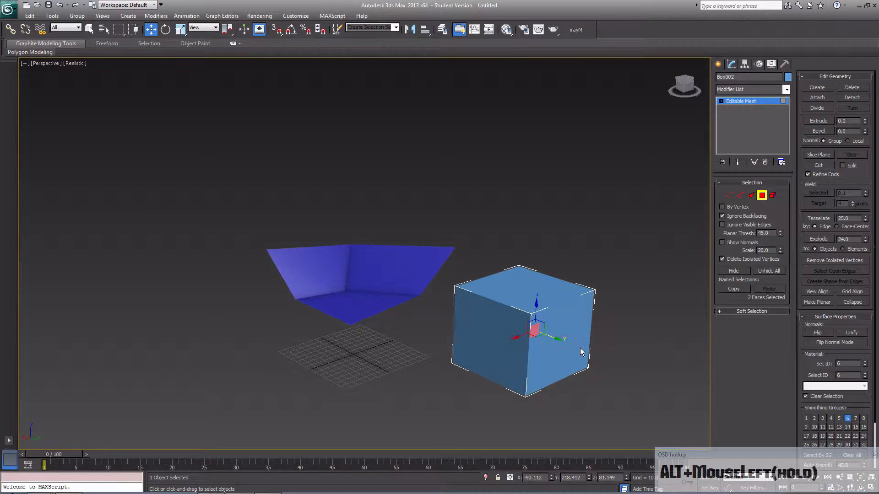
left_click(539, 329)
mouse_move(545, 329)
left_mouse_down()
mouse_move(517, 341)
mouse_move(452, 336)
mouse_move(535, 347)
mouse_move(534, 339)
left_mouse_up()
middle_click_drag(533, 339, 513, 278, "alt")
middle_click_drag(575, 319, 490, 293)
left_click(489, 293)
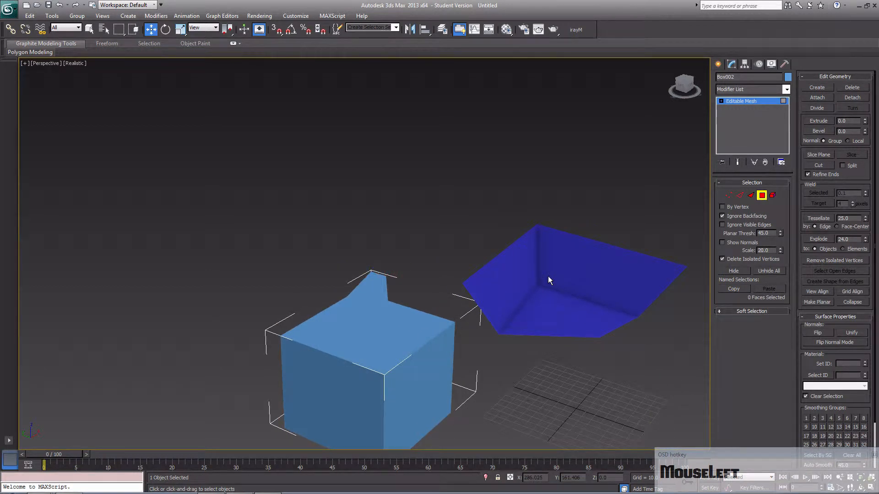
Leave the segmented box and select the wide wall polygon of the dark blue mesh at polygon level
left_click(718, 64)
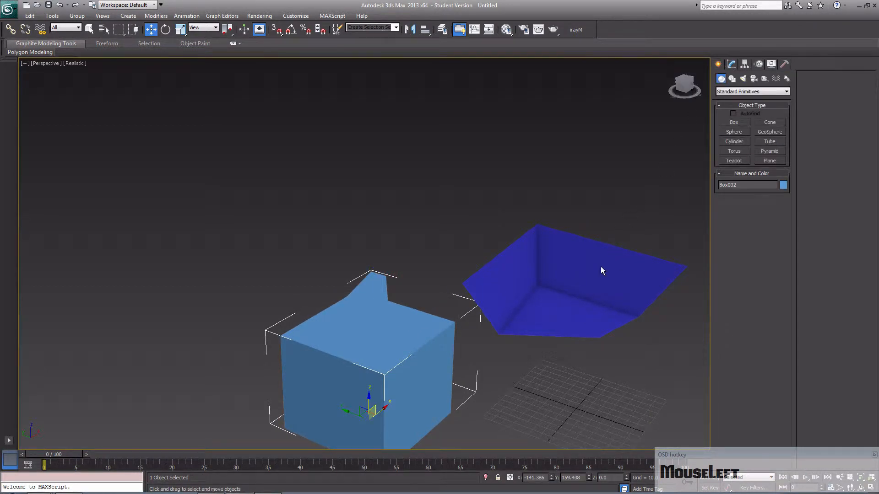
left_click(601, 270)
left_click(731, 64)
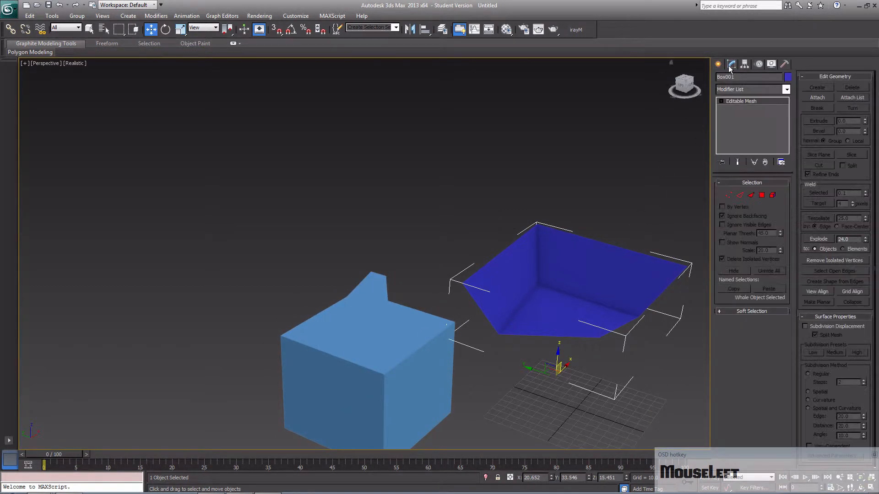
left_click(762, 197)
left_click(595, 261)
middle_click_drag(595, 261, 490, 265)
scroll(534, 259, "up", 3)
scroll(454, 266, "up", 3)
middle_click_drag(537, 280, 471, 267)
scroll(466, 279, "up", 1)
scroll(460, 281, "down", 1)
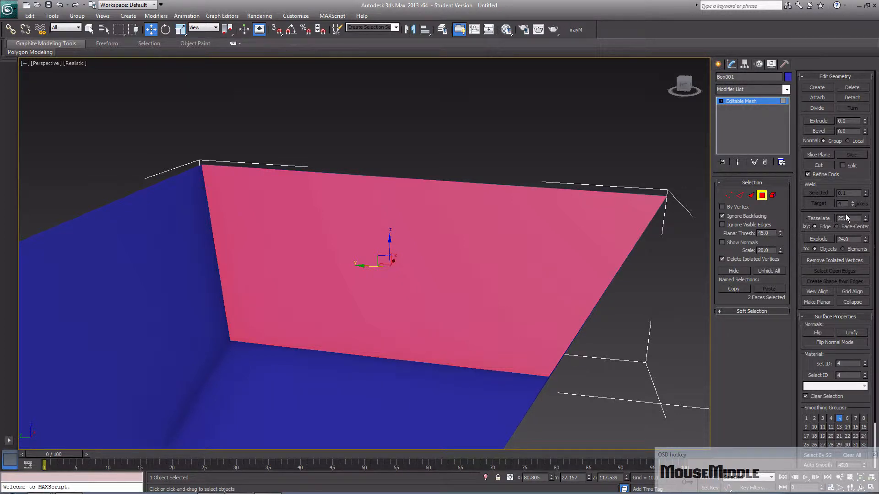
Try tessellating the selected wall polygon by edge with a value of 25
left_click(809, 218)
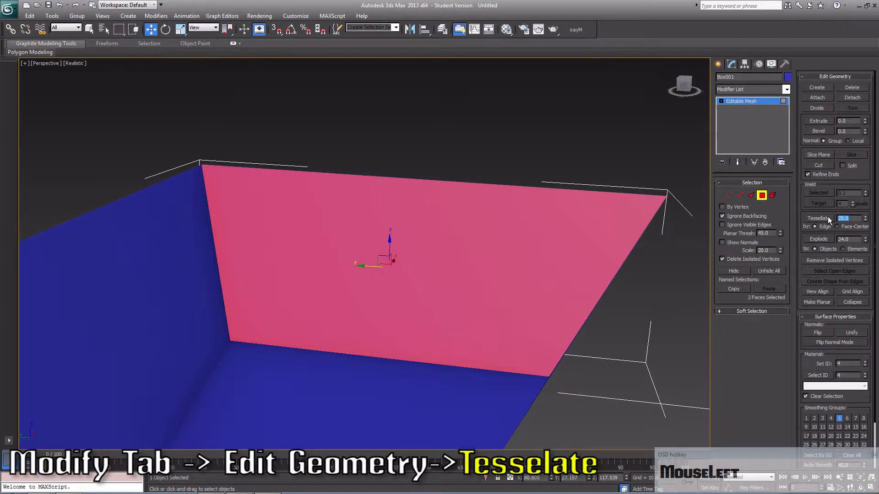
left_click(828, 218)
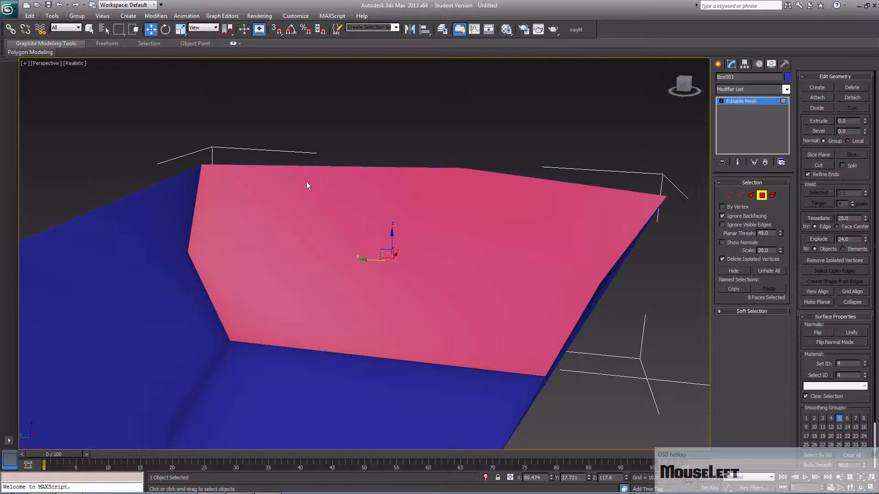
key("ctrl+z")
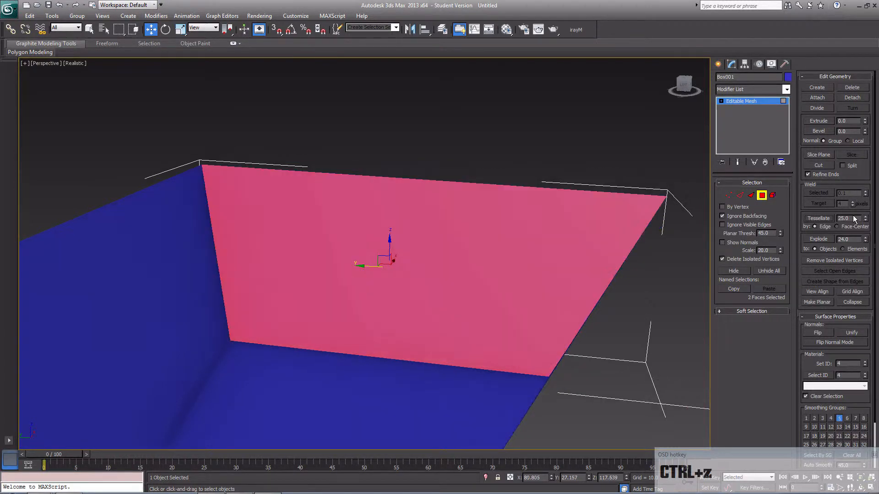
Tessellate the wall polygon by edge with the tessellation value set to 0
left_click_drag(856, 219, 802, 218)
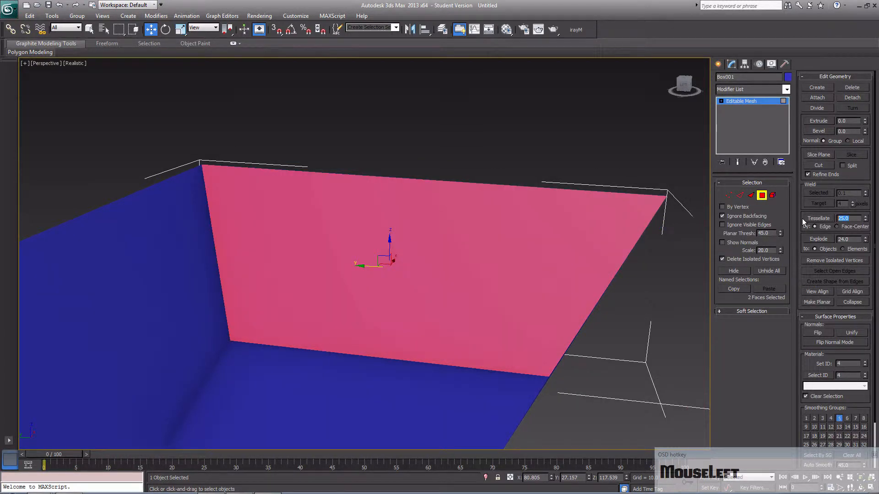
type("0")
key("Return")
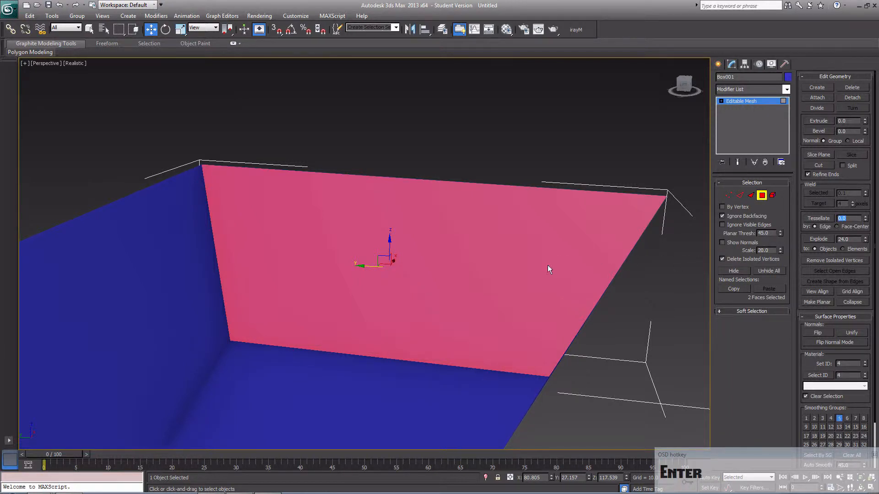
left_click(534, 164)
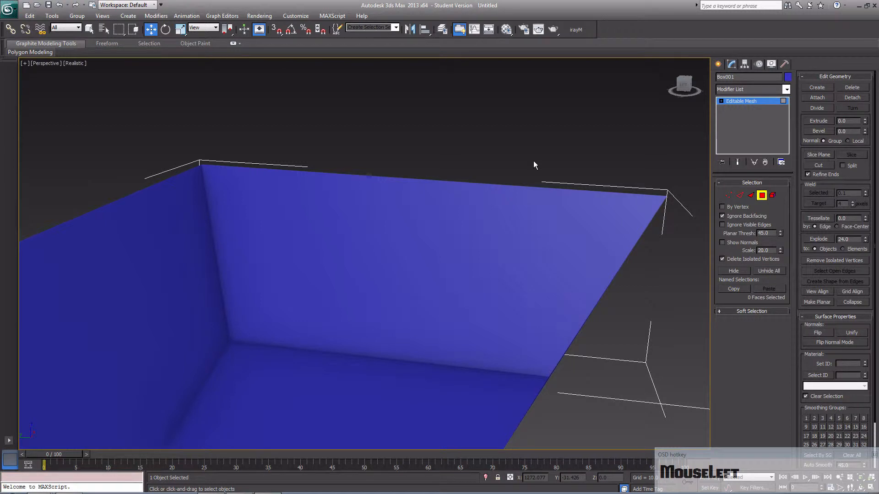
key("F3")
middle_click_drag(519, 232, 317, 194, "alt")
left_click(317, 193)
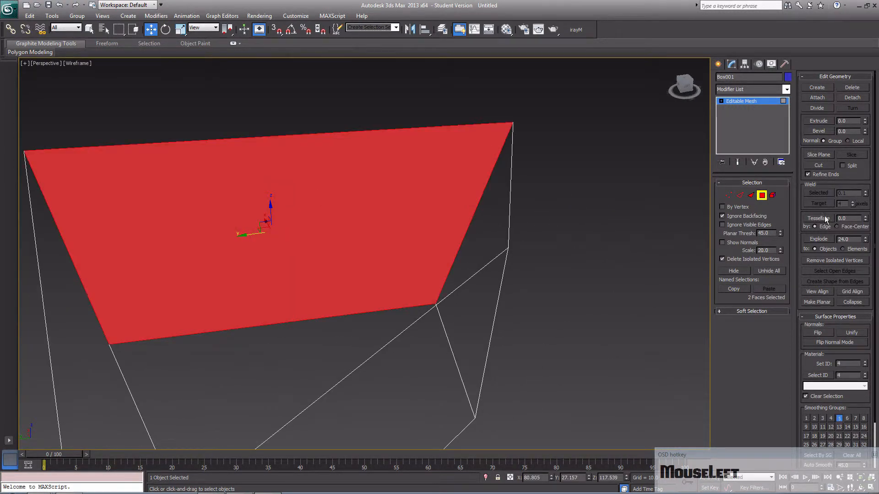
left_click(620, 221)
Examine the subdivisions of the tessellated wall in wireframe by selecting its polygons one after another
mouse_move(528, 216)
middle_mouse_down("alt")
mouse_move(577, 237)
mouse_move(521, 220)
middle_mouse_up("alt")
key("F3")
mouse_move(565, 255)
middle_mouse_down()
mouse_move(453, 214)
mouse_move(447, 226)
mouse_move(425, 224)
middle_mouse_up()
key("F3")
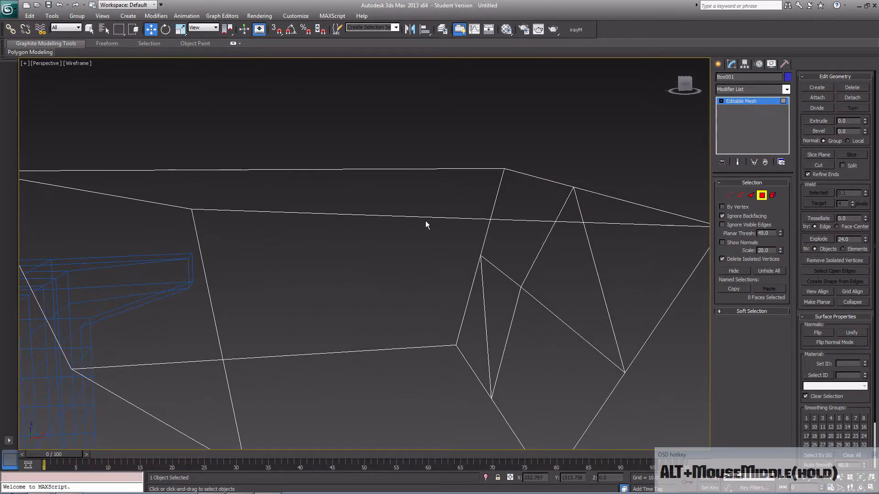
left_click(372, 247)
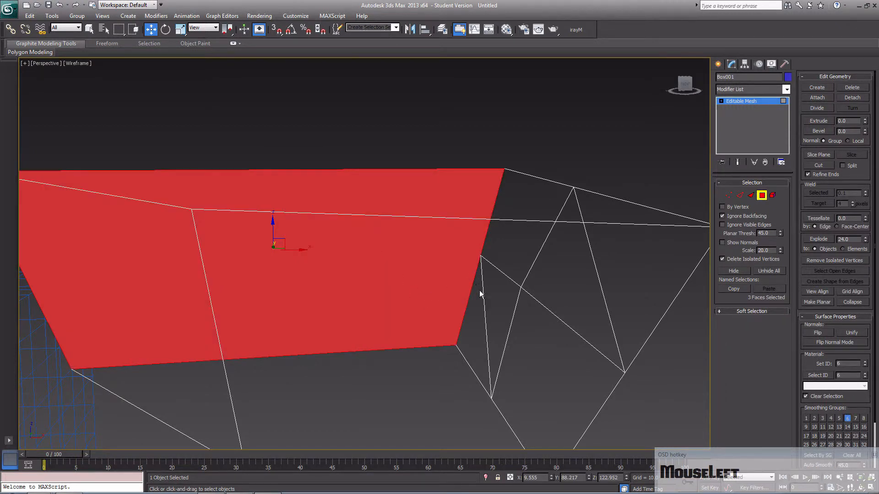
left_click(495, 294)
left_click(476, 316)
left_click(527, 327)
left_click(521, 267)
left_click(609, 259)
left_click(525, 256)
left_click(515, 281)
left_click(482, 322)
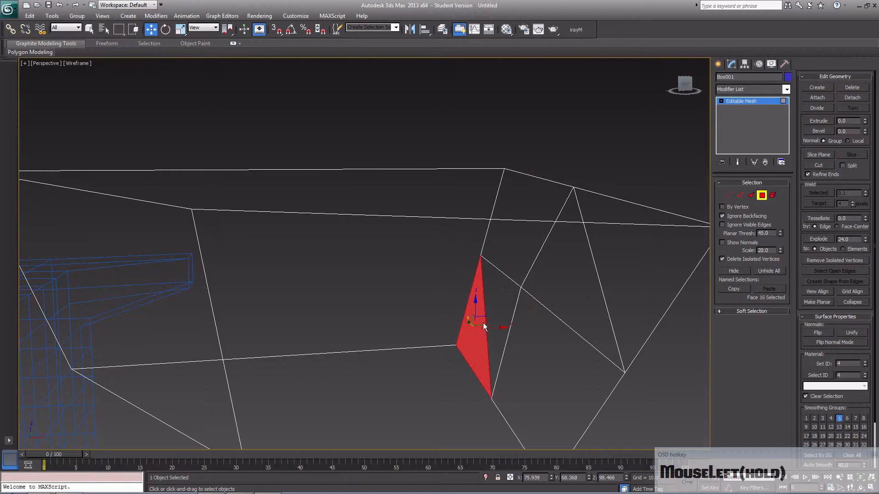
Tessellate the wall's large upper triangular polygon by edge once and check the resulting smaller triangles by selecting them
left_click(543, 340)
middle_click_drag(568, 330, 496, 280, "alt")
left_click_drag(495, 277, 418, 221)
left_click(425, 234)
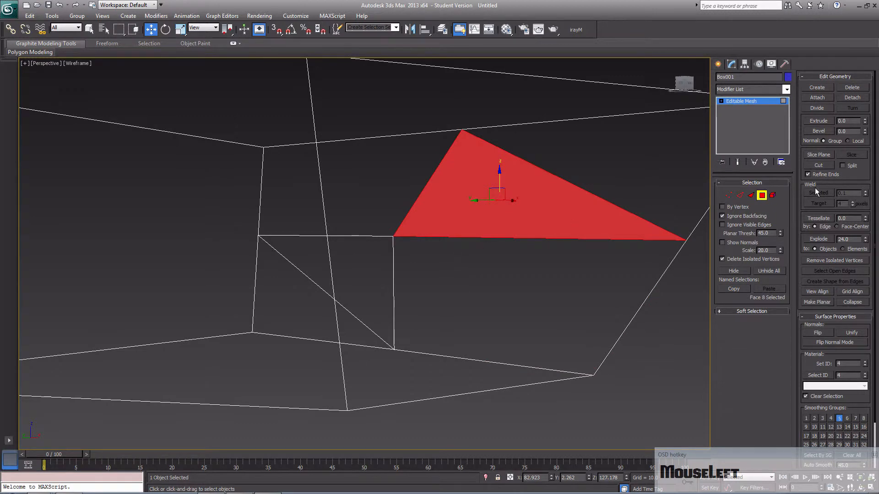
left_click(826, 218)
left_click(535, 249)
left_click(521, 216)
mouse_move(499, 167)
left_mouse_down()
mouse_move(504, 183)
mouse_move(501, 171)
left_mouse_up()
Select the large four-sided wall polygon below the subdivided triangle and tessellate it by edge repeatedly into a very dense mesh
left_click(553, 260)
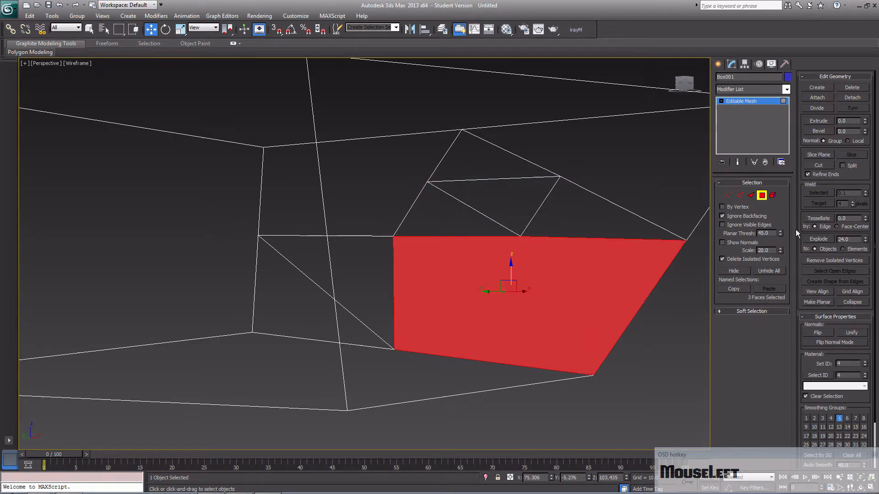
left_click(818, 215)
left_click(818, 216)
left_click(818, 217)
left_click(818, 217)
left_click(818, 217)
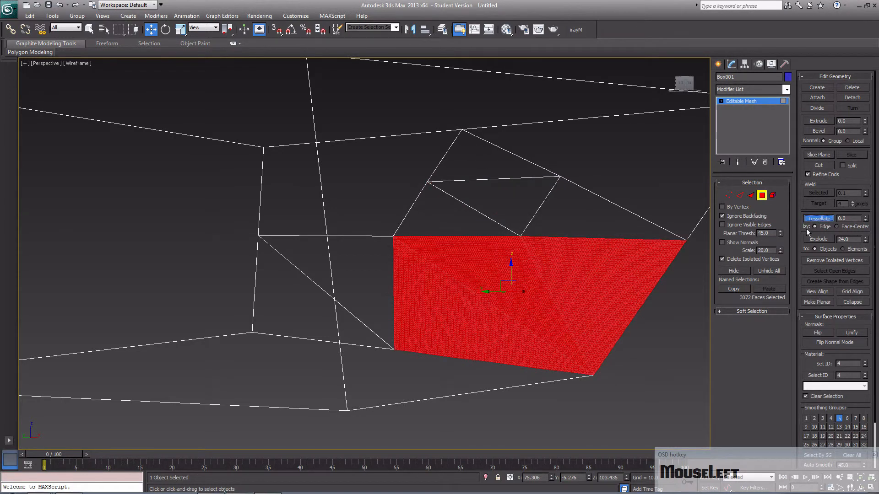
Examine the density of the over-tessellated wall area by selecting the floor polygon, individual tiny faces and the whole region
left_click(438, 381)
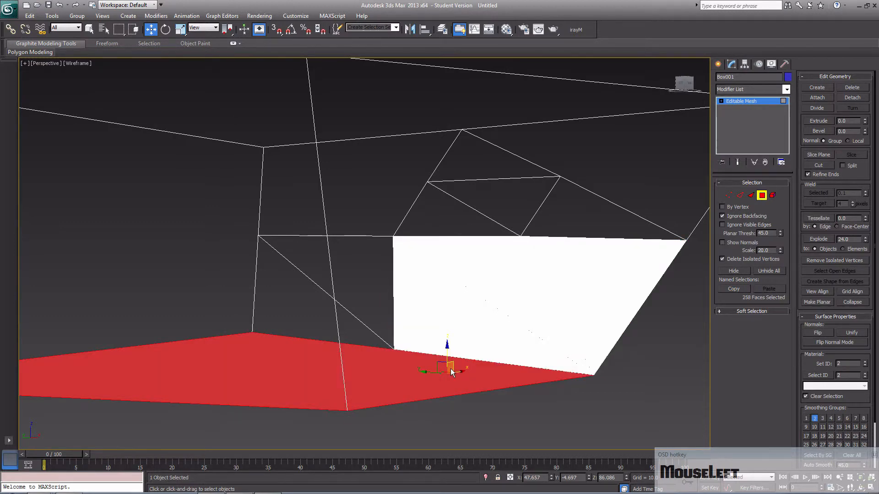
left_click(469, 320)
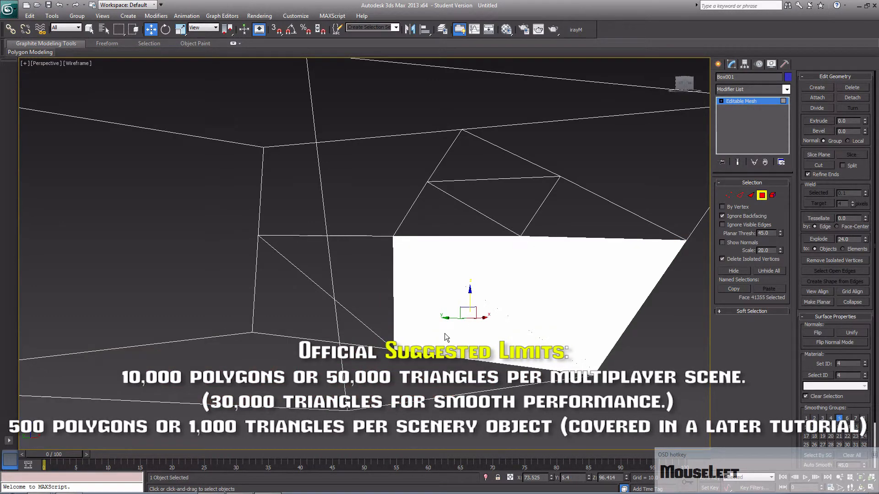
left_click(382, 302)
left_click(442, 309)
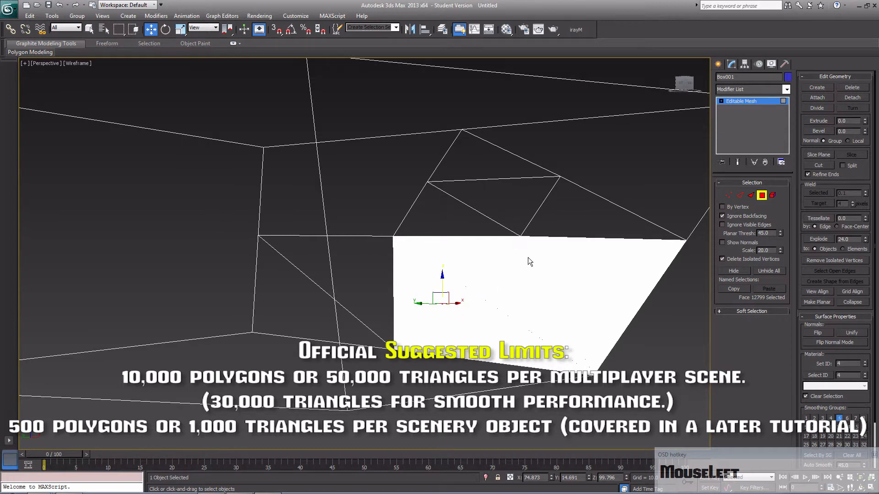
middle_click_drag(481, 279, 464, 284)
left_click_drag(666, 410, 342, 234)
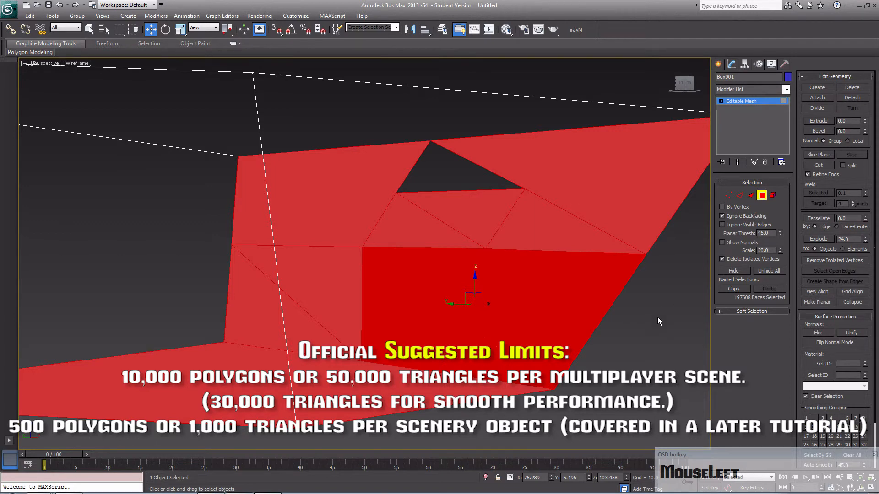
left_click(621, 309)
middle_click_drag(622, 309, 603, 309)
middle_click_drag(551, 320, 597, 337, "alt")
Undo the repeated tessellations of the four-sided wall polygon until it is a single undivided polygon again, and keep it selected
key("ctrl+z")
key("ctrl+z")
key("ctrl+z")
key("ctrl+z")
key("ctrl+z")
key("ctrl+z")
key("ctrl+z")
key("ctrl+z")
key("ctrl+z")
key("ctrl+z")
key("ctrl+z")
key("ctrl+z")
key("ctrl+z")
key("ctrl+z")
key("ctrl+z")
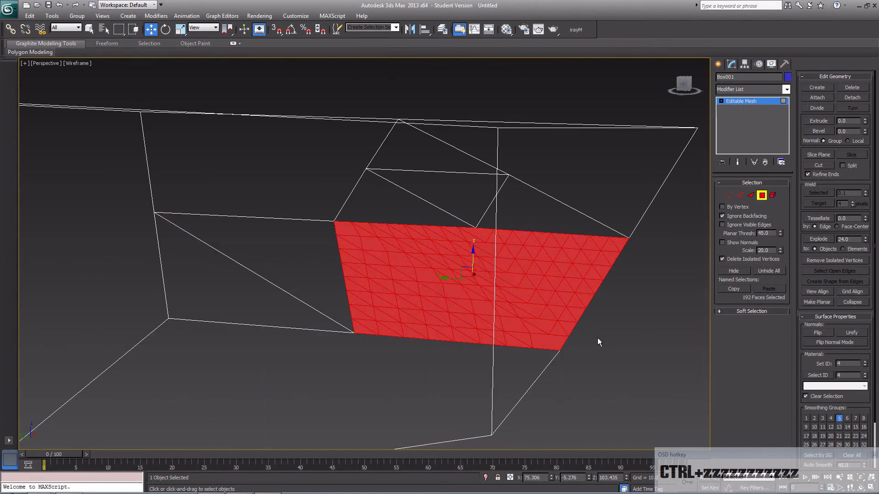
left_click(472, 318)
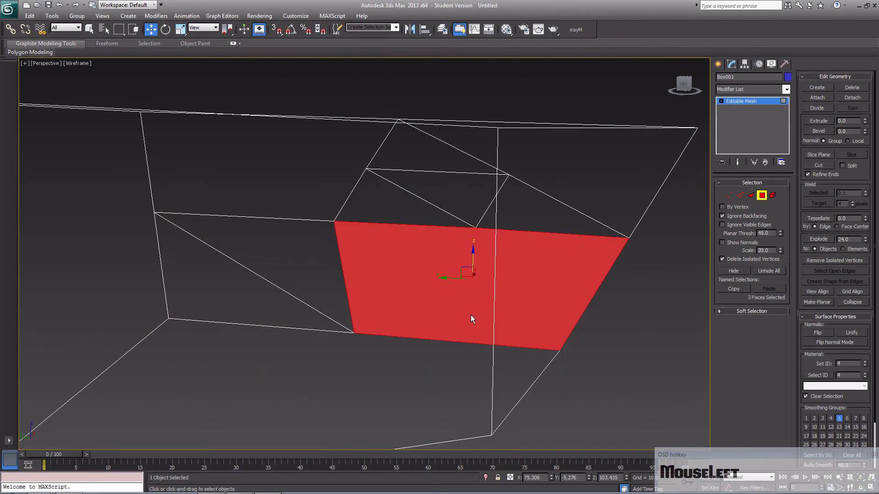